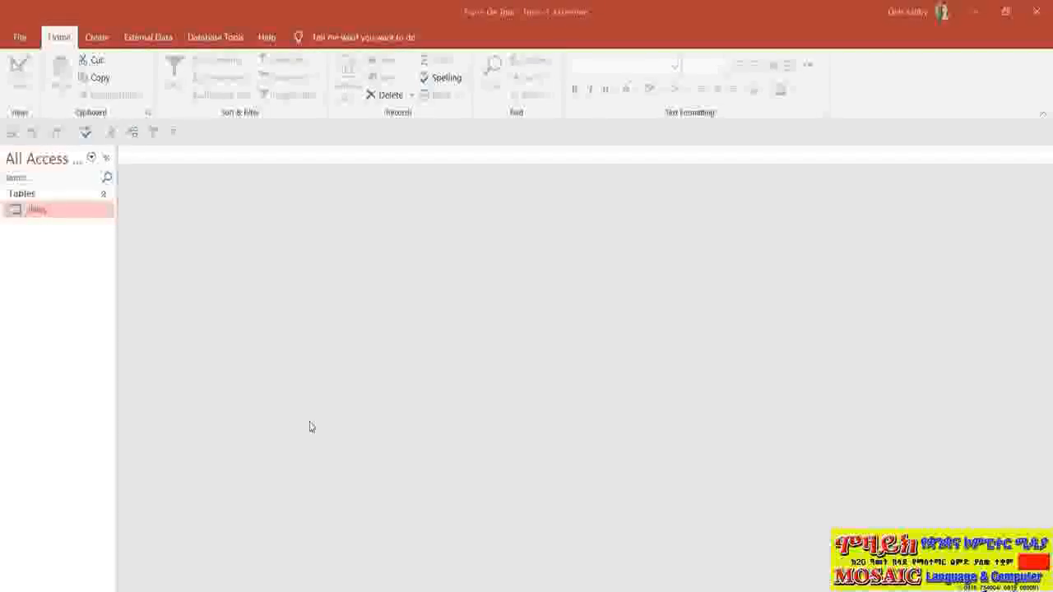
Examine the external data sources available for import from files, databases, online services and other sources.
left_click(151, 41)
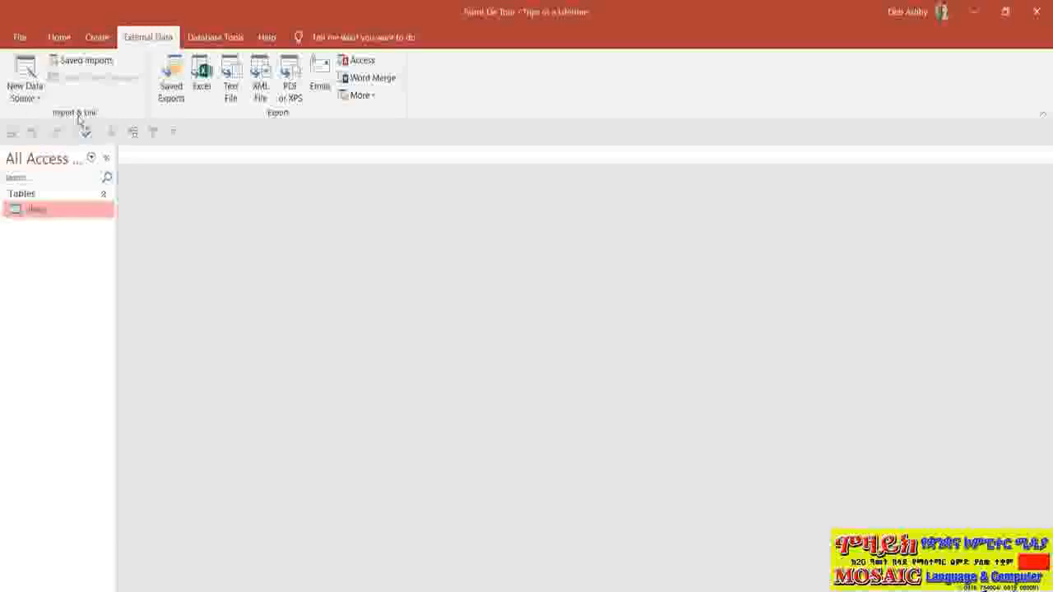
left_click(34, 92)
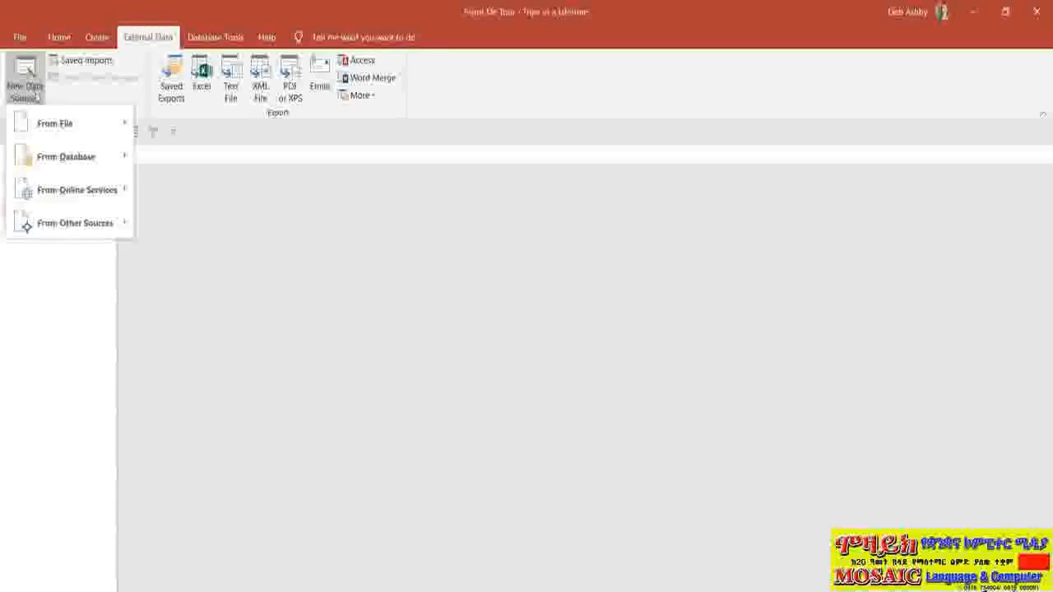
mouse_move(54, 128)
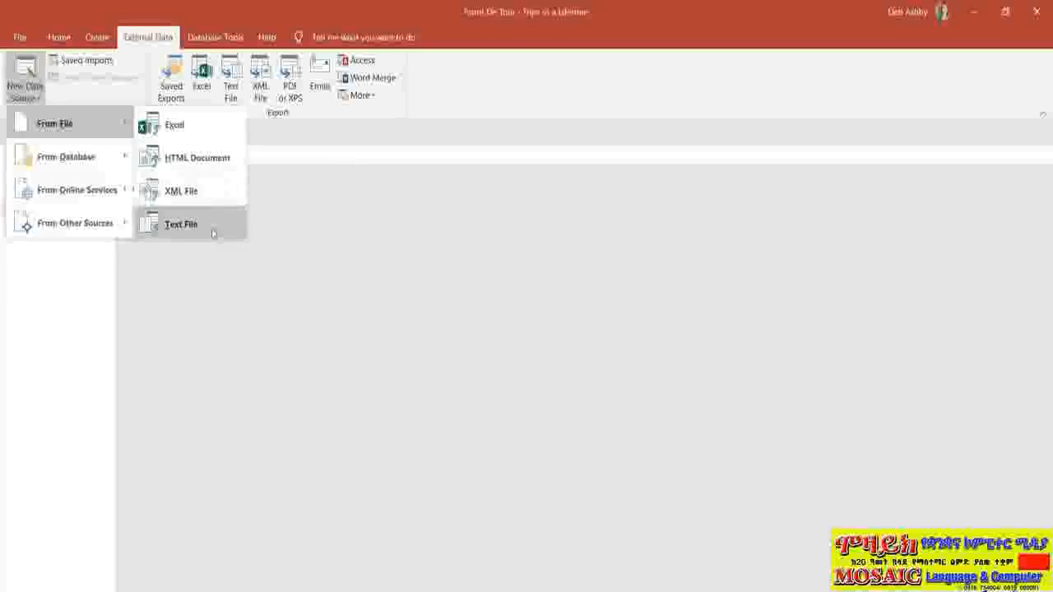
mouse_move(61, 169)
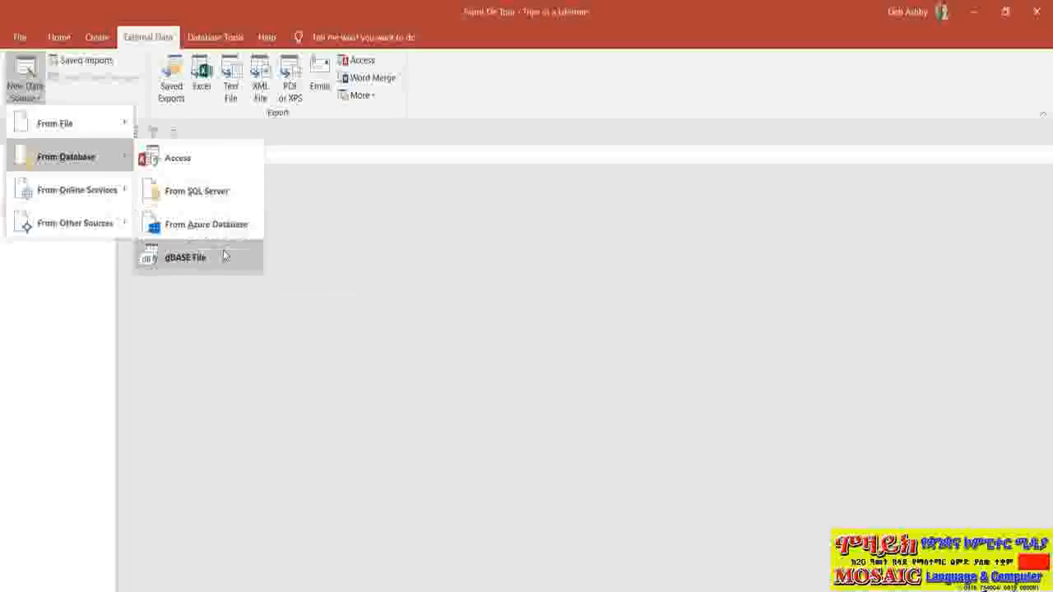
mouse_move(72, 192)
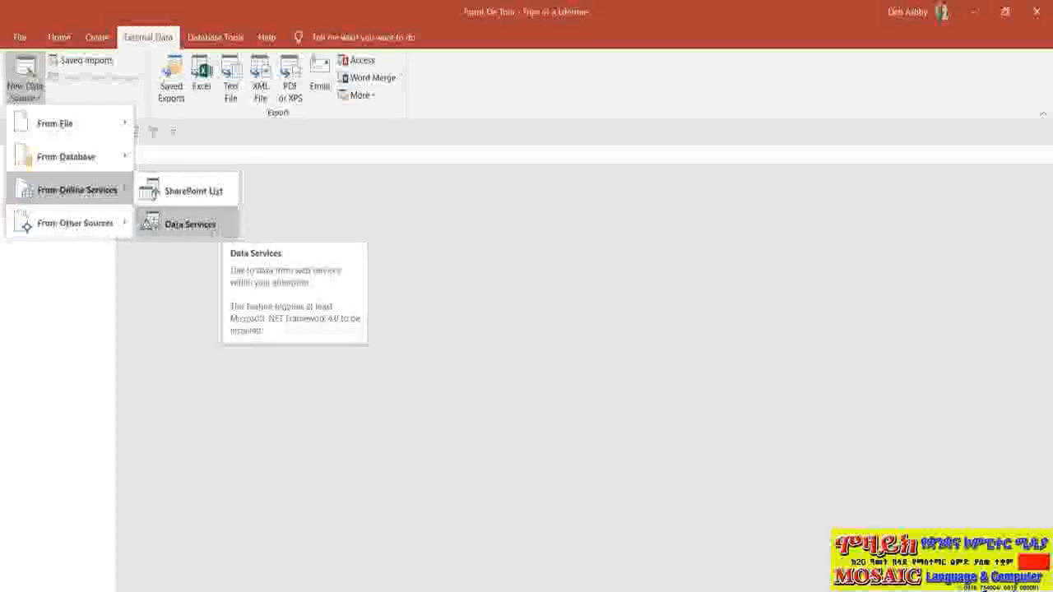
mouse_move(54, 223)
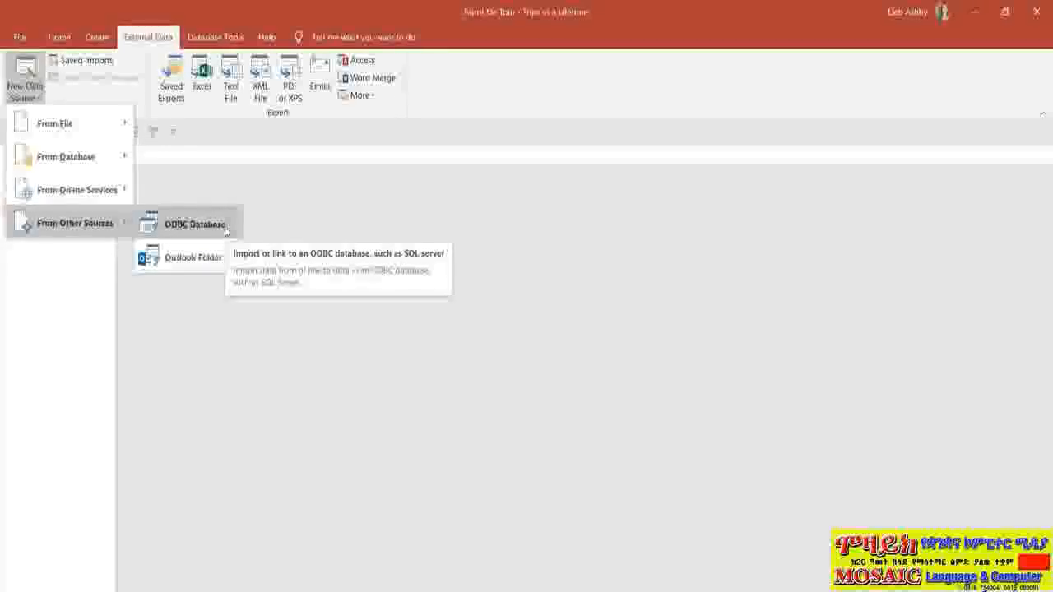
left_click(463, 123)
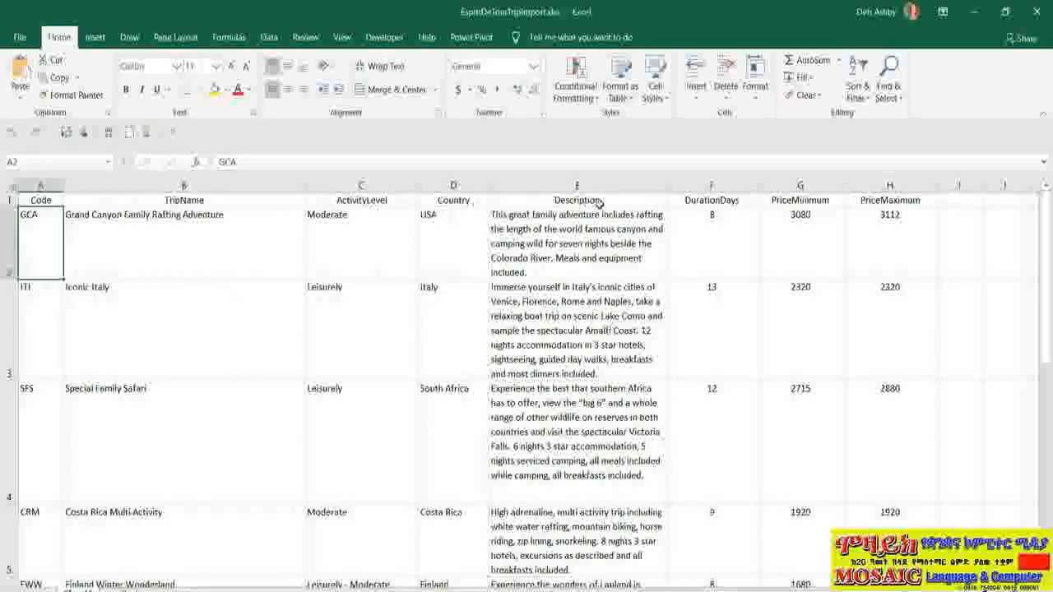
Examine the column headings of the trip import workbook in Excel, from Code through PriceMaximum.
left_click(39, 200)
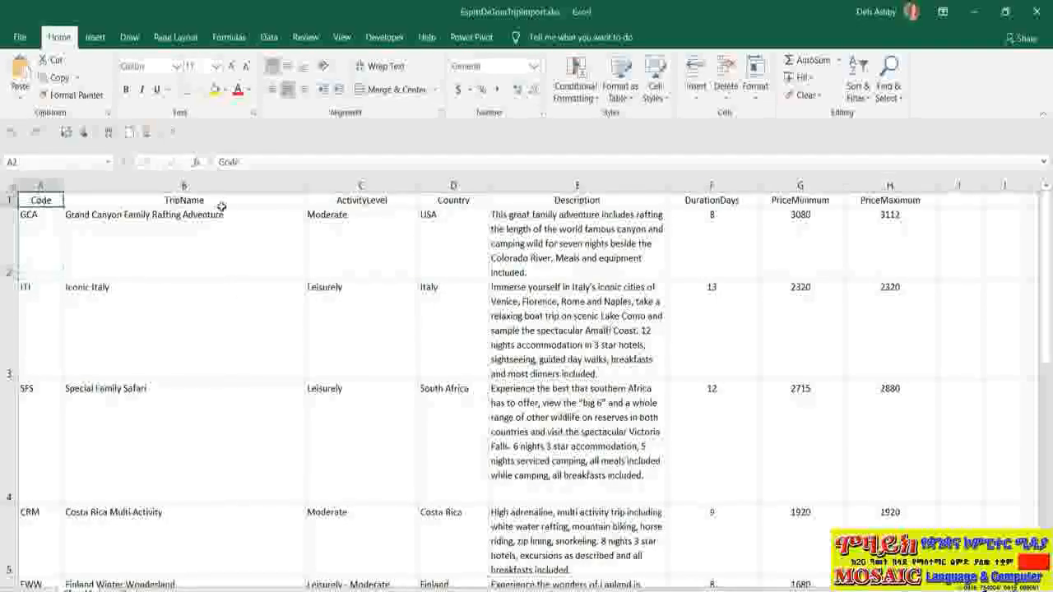
left_click(219, 202)
left_click(352, 200)
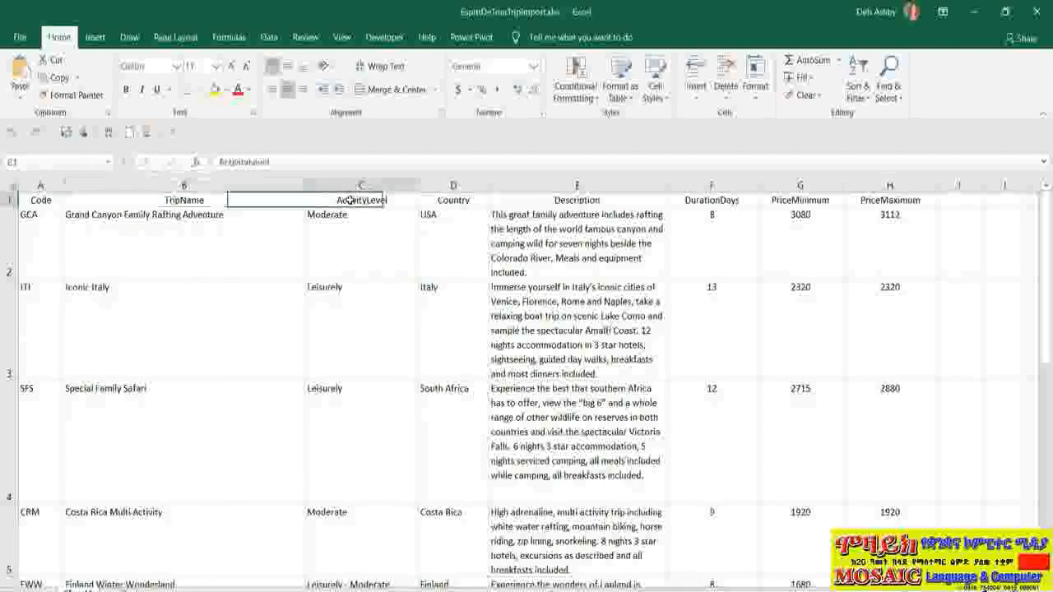
left_click(448, 202)
left_click(559, 201)
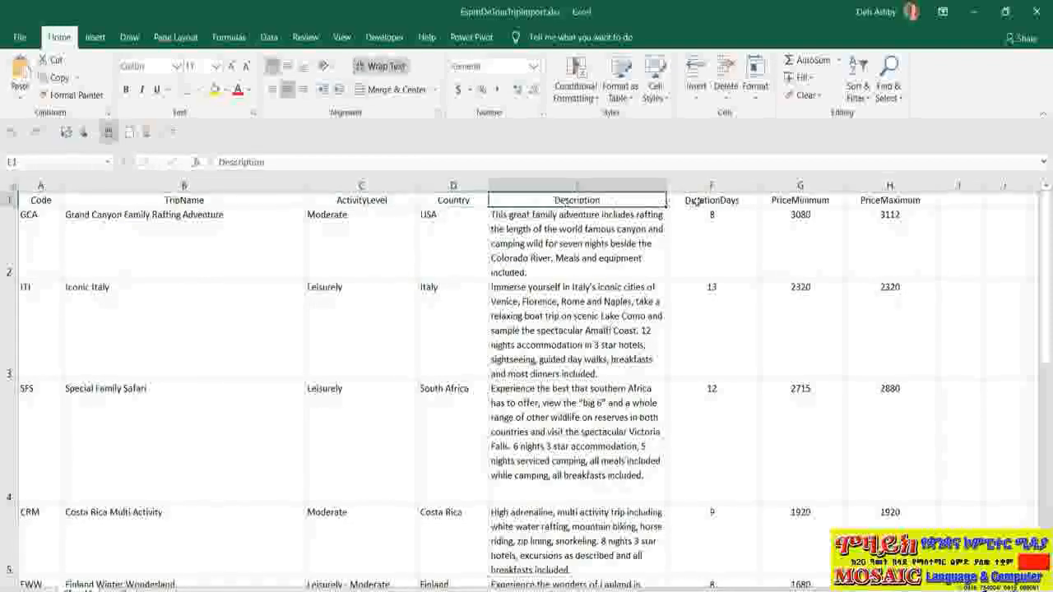
left_click(707, 201)
left_click(814, 203)
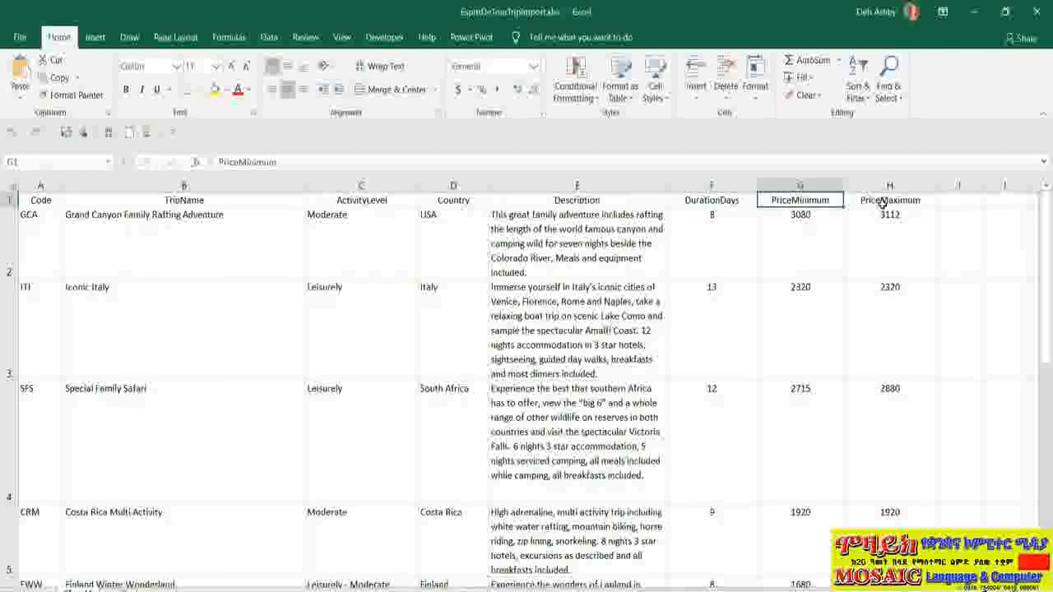
left_click(882, 203)
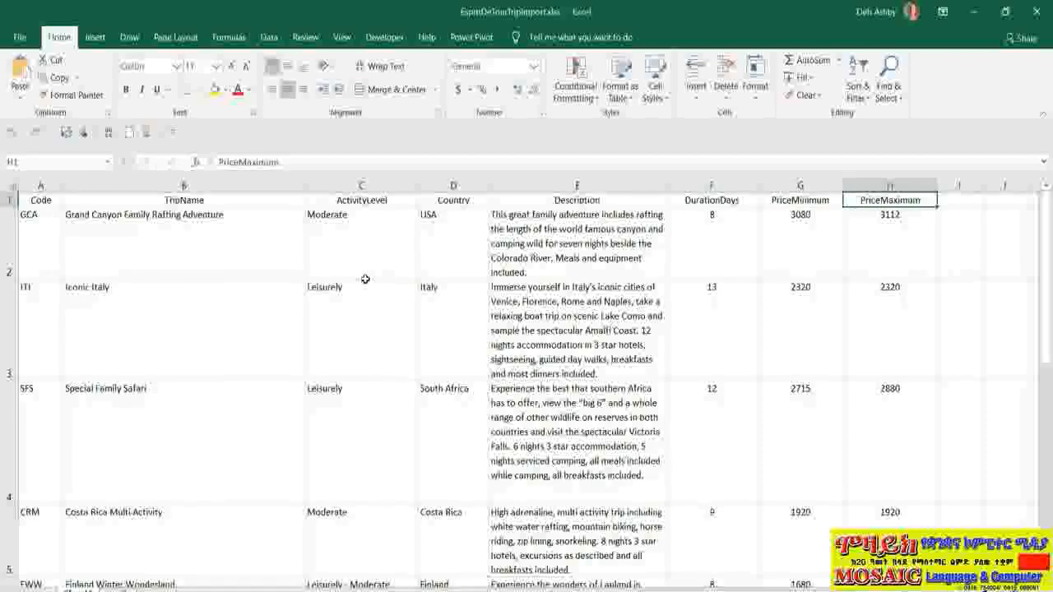
Review the trip records in the workbook down to the last row, and close the workbook.
left_click(6, 241)
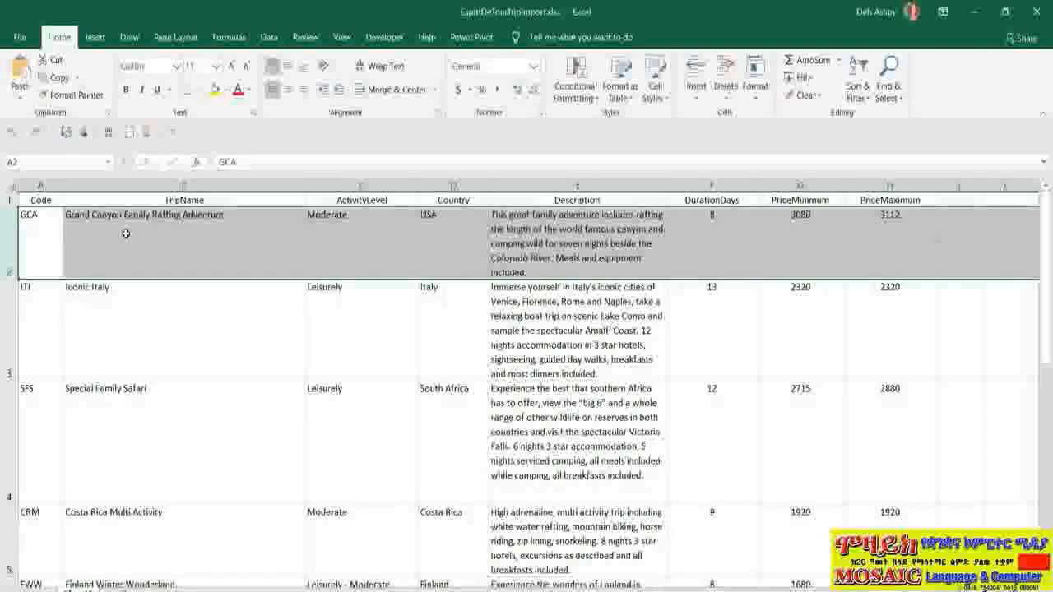
left_click(10, 327)
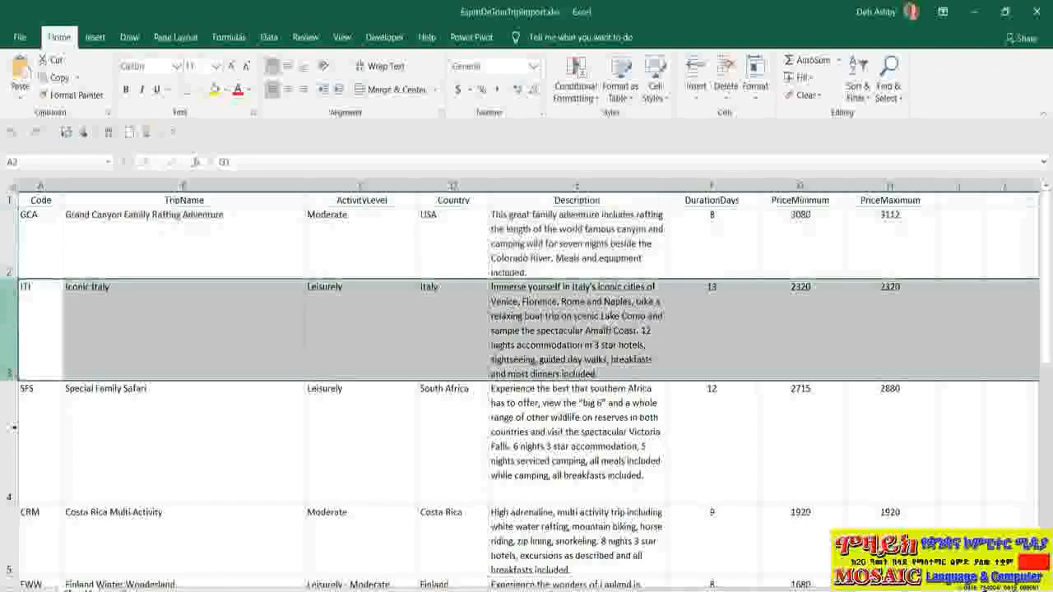
left_click(12, 426)
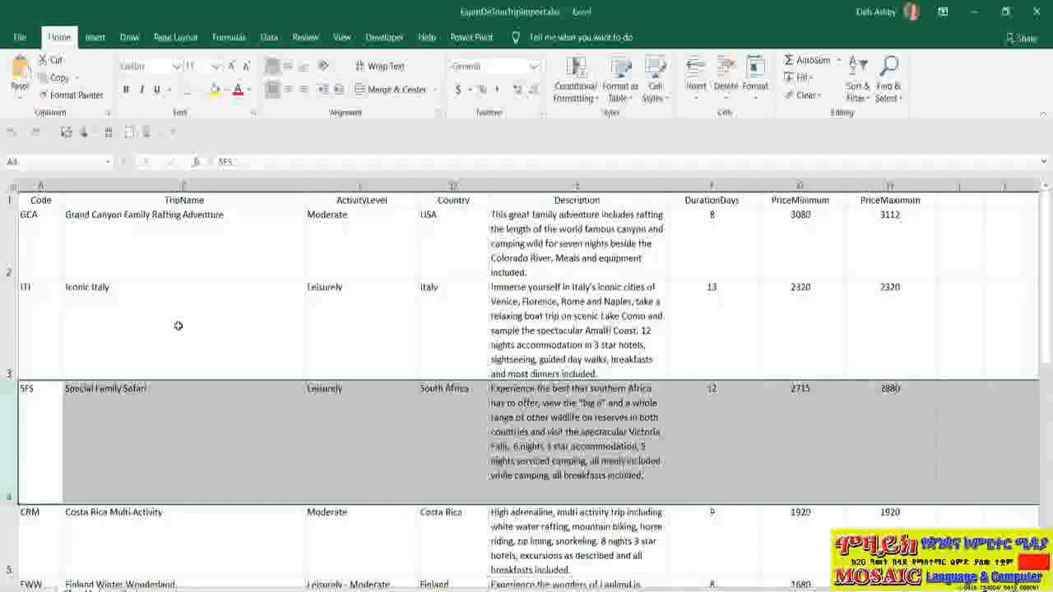
scroll(177, 326, "down", 6)
scroll(178, 326, "up", 4)
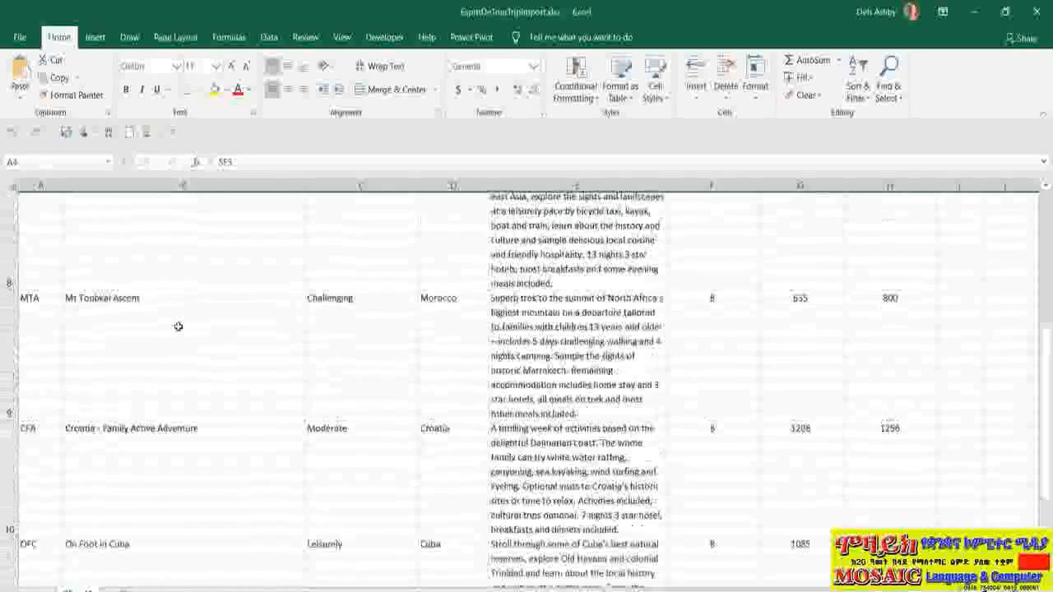
scroll(178, 327, "up", 2)
scroll(178, 327, "down", 5)
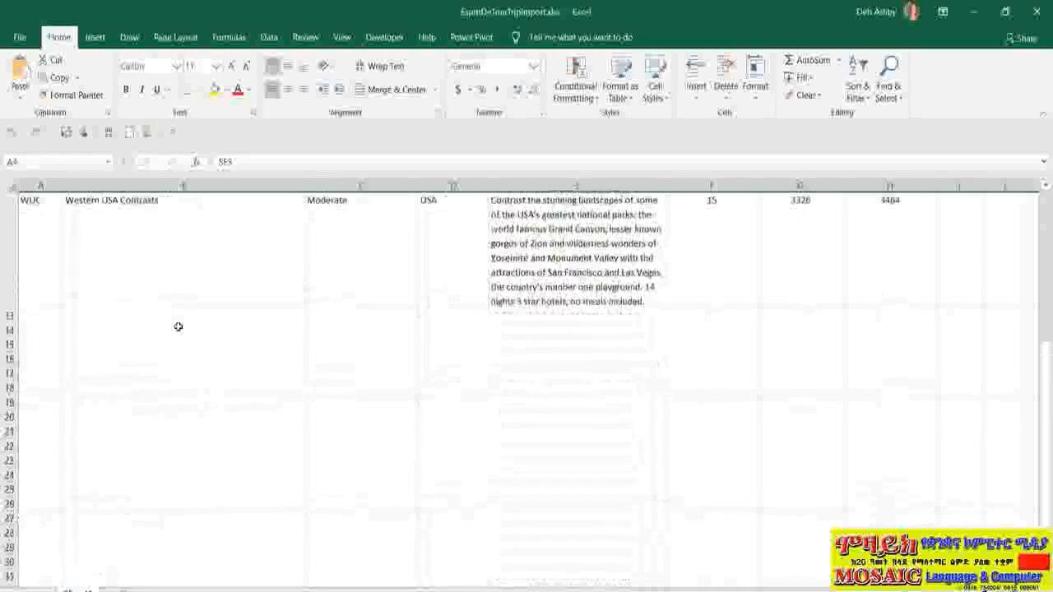
scroll(178, 327, "up", 4)
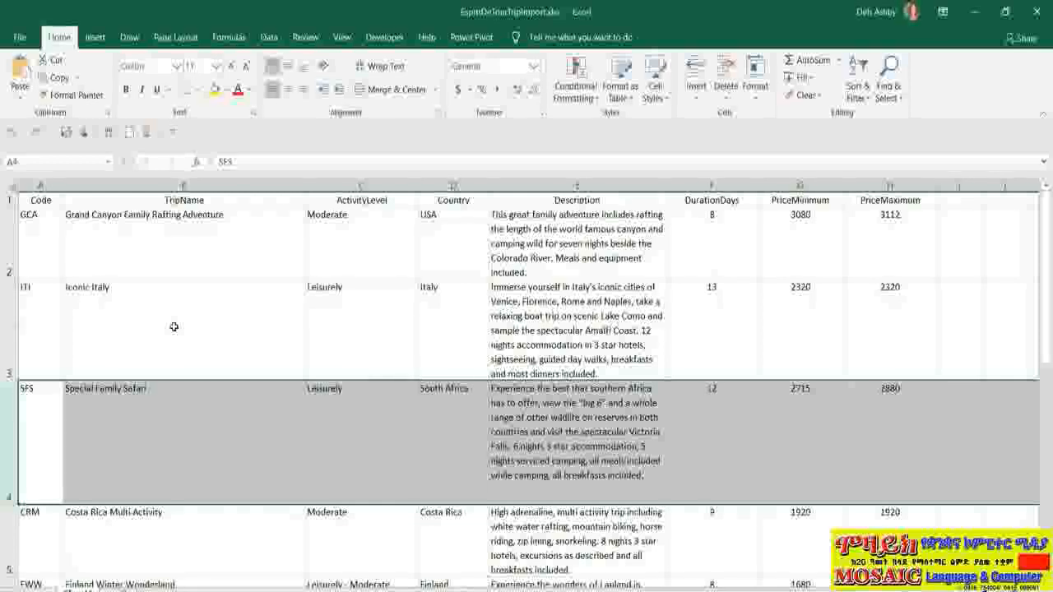
left_click(1039, 19)
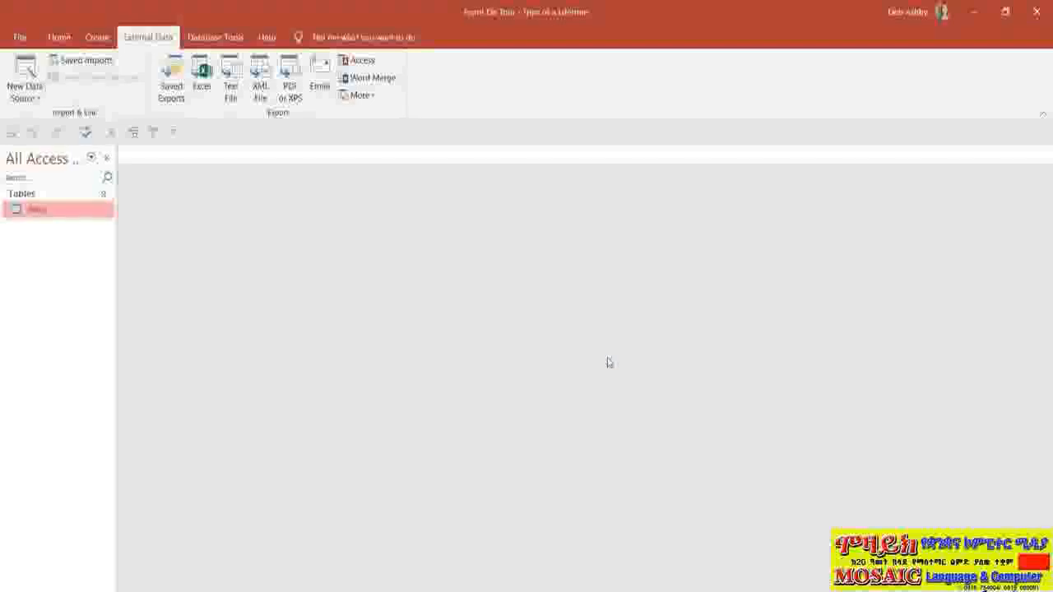
Start an Excel spreadsheet import in Access with EspritDeTourTripImport.xlsx as the source file.
left_click(36, 98)
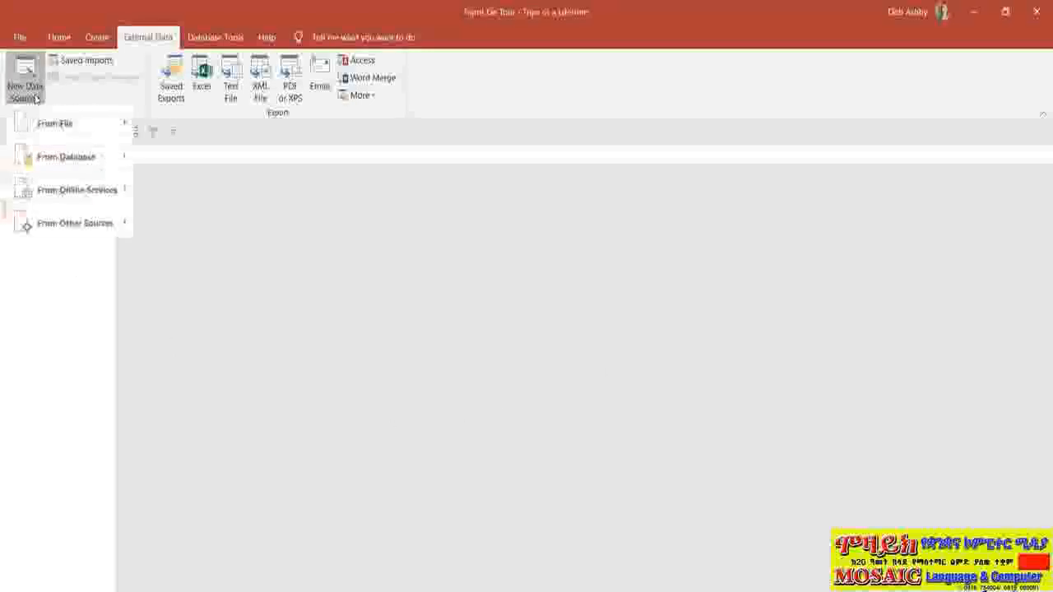
mouse_move(37, 123)
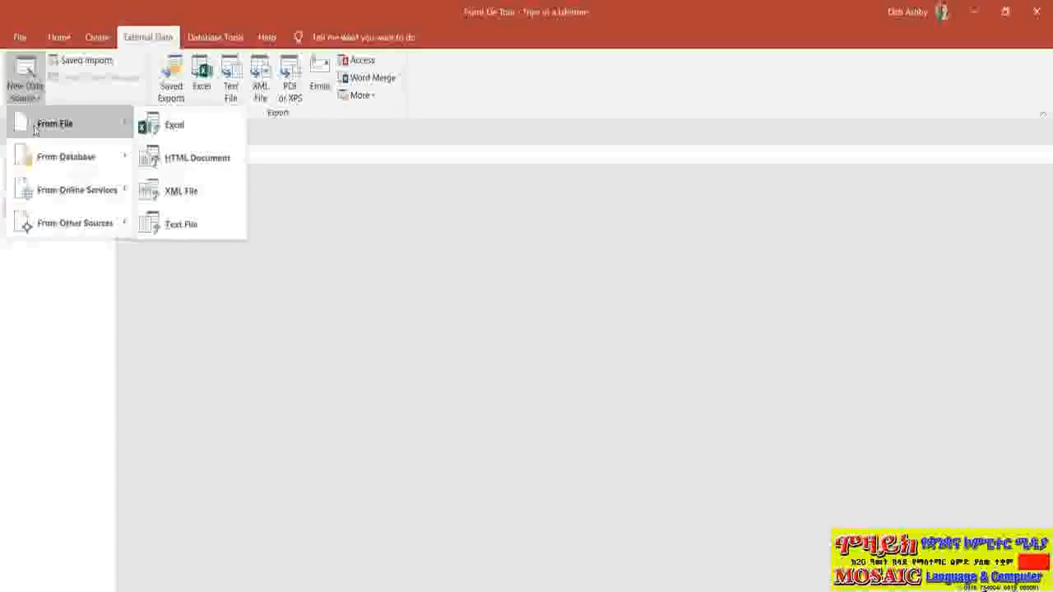
left_click(219, 131)
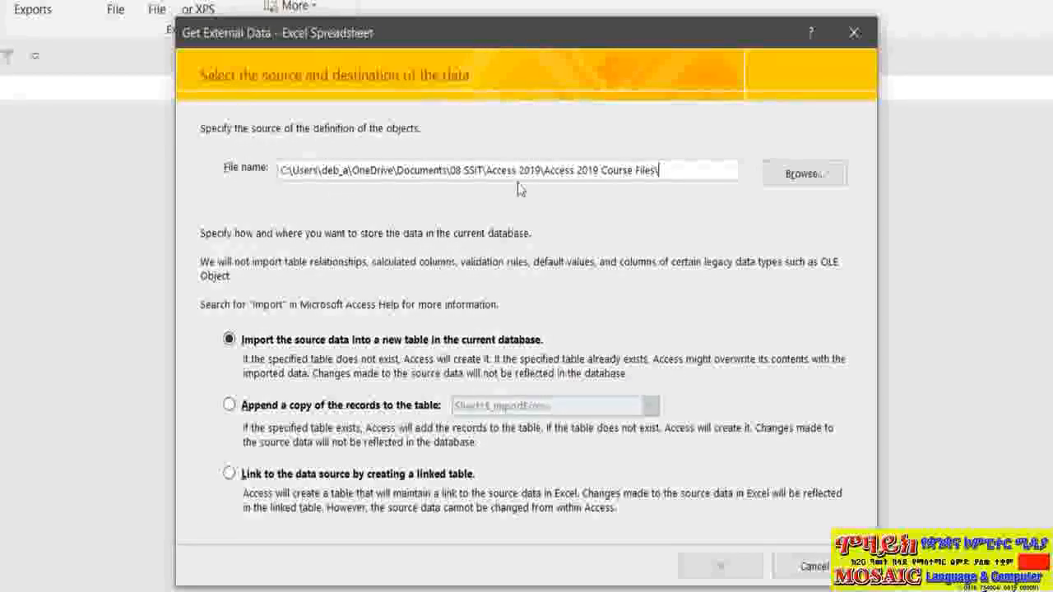
left_click(810, 179)
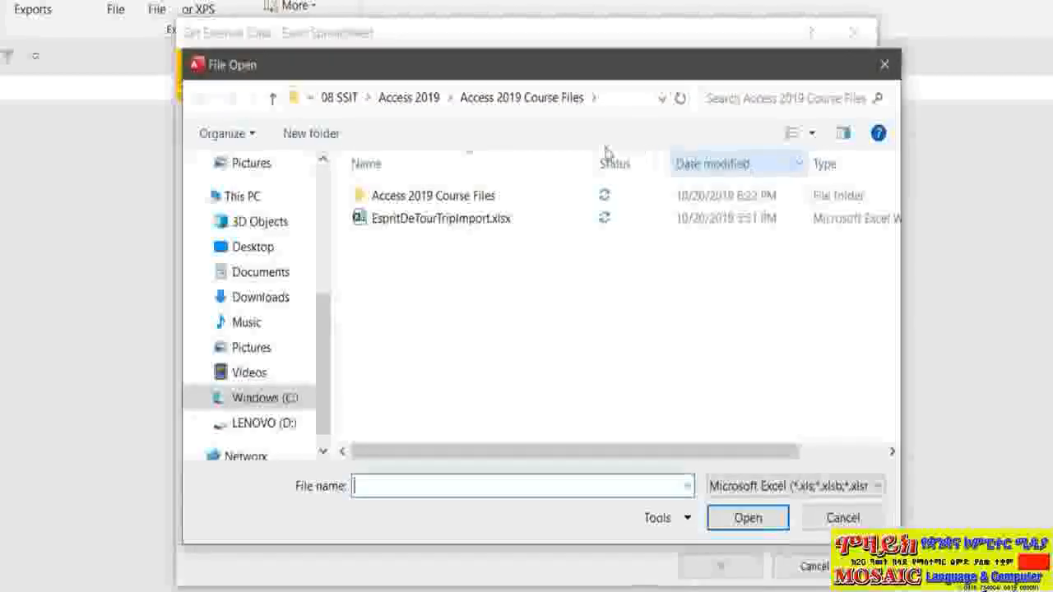
left_click(448, 224)
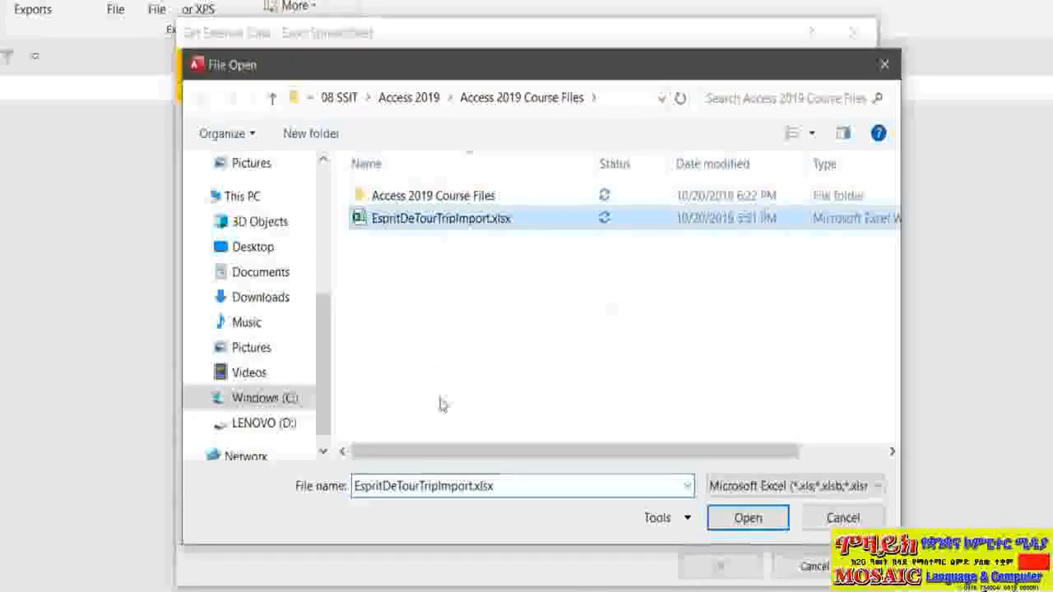
left_click(777, 524)
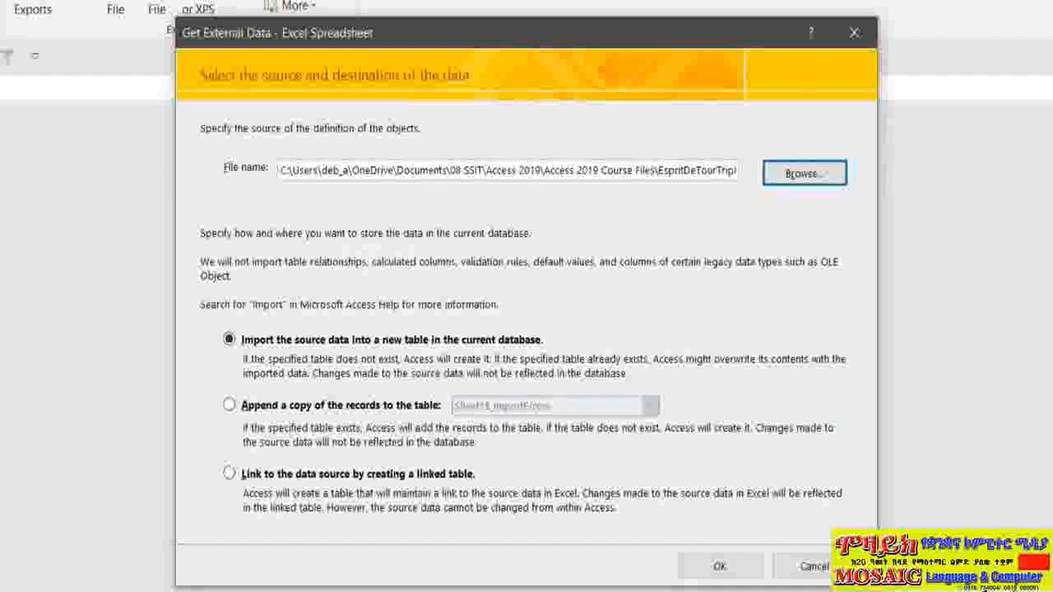
Set the import to append the records to tbltrip, preview all source columns in the Import Spreadsheet Wizard, and cancel the import.
left_click(230, 406)
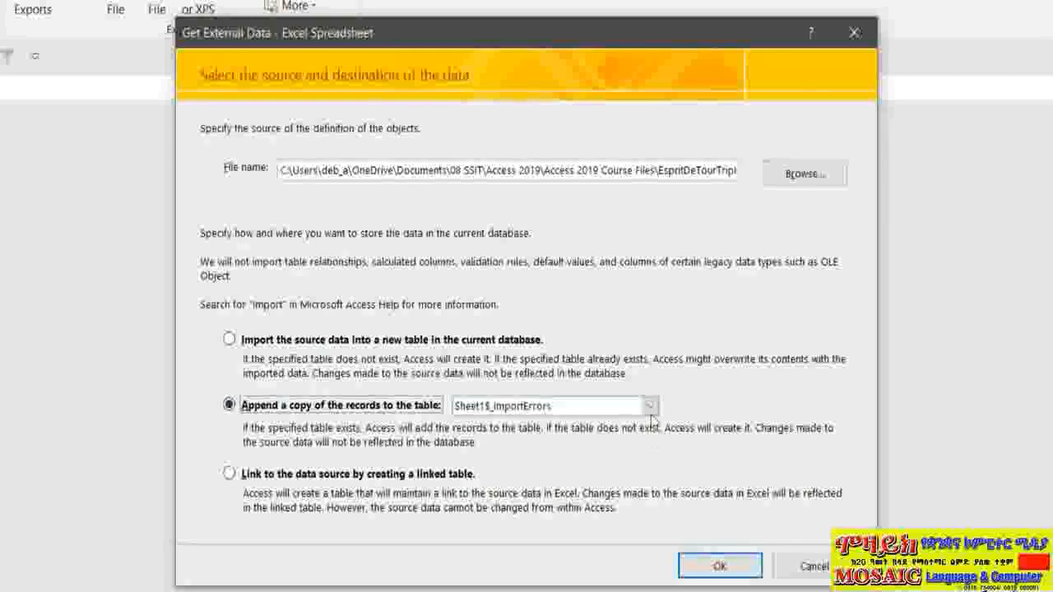
left_click(650, 406)
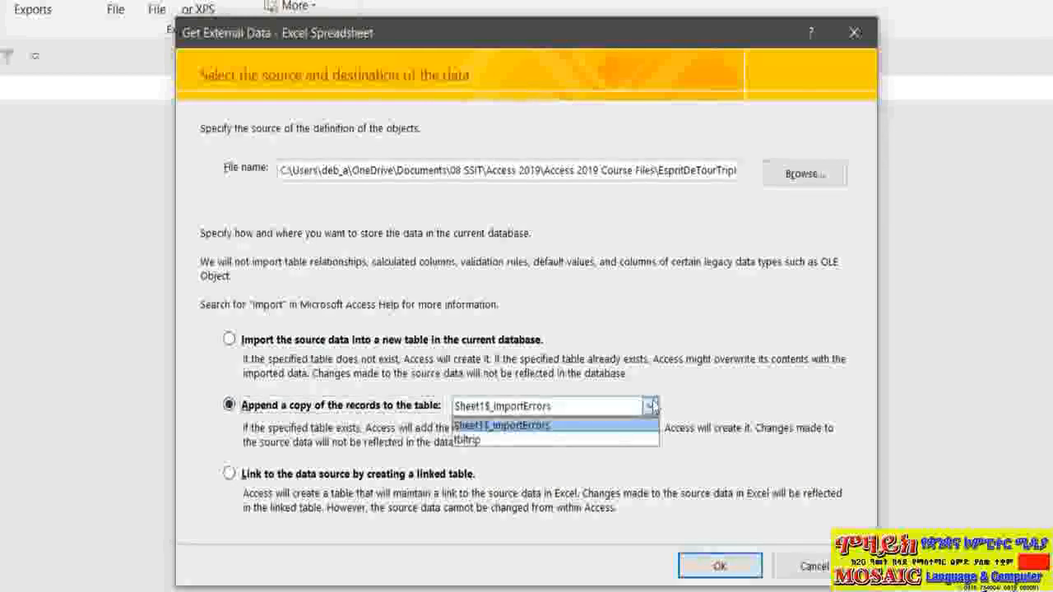
left_click(488, 440)
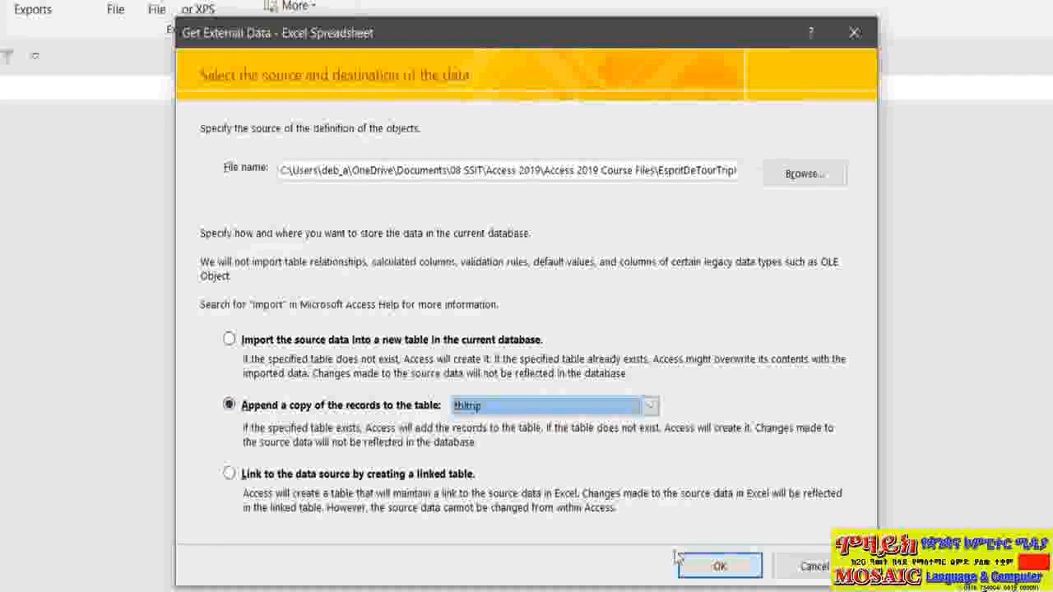
left_click(699, 567)
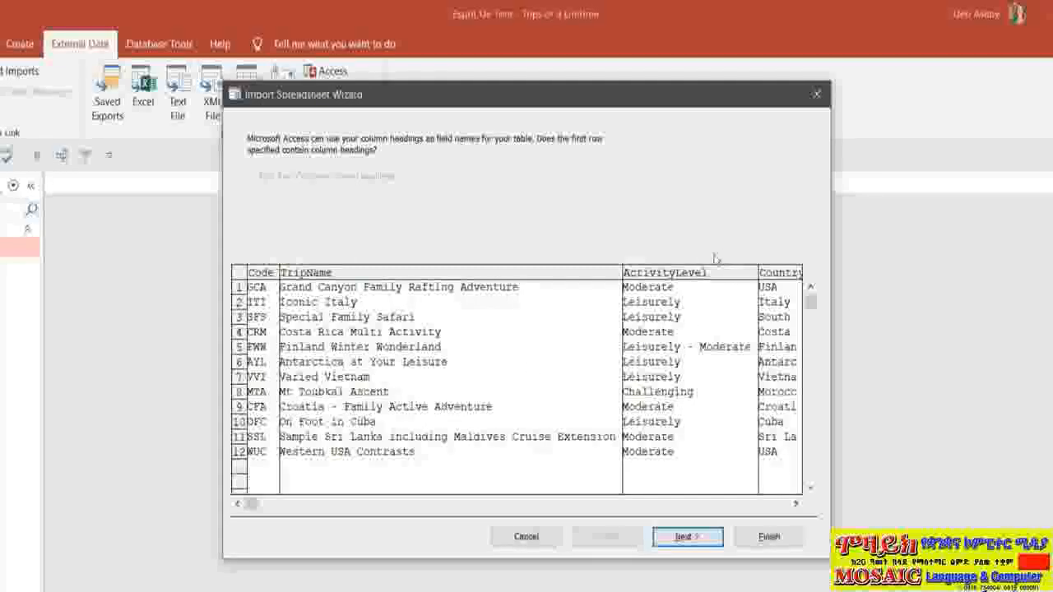
left_click_drag(256, 504, 782, 503)
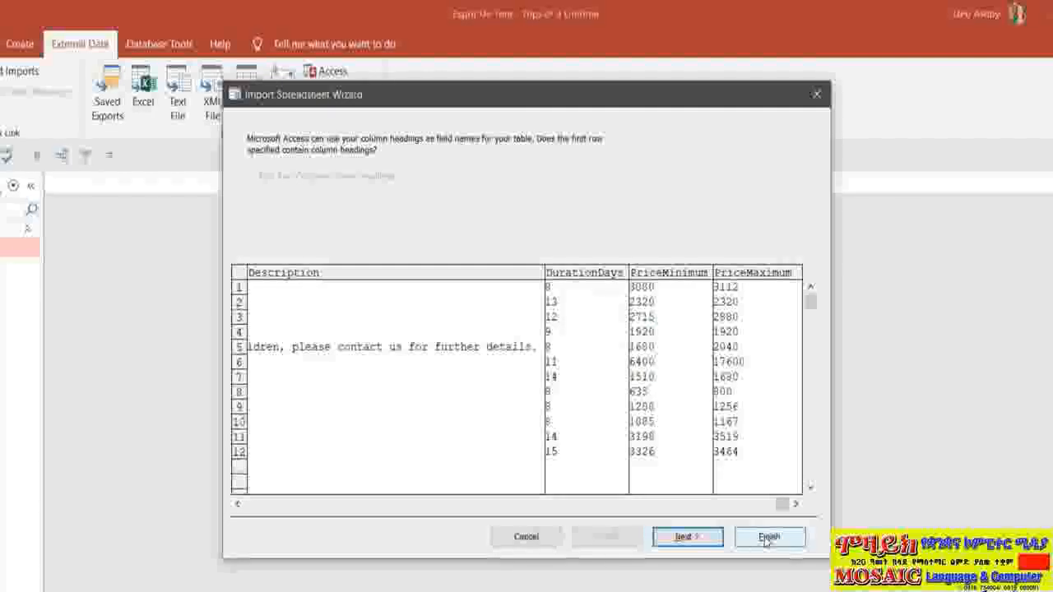
left_click(527, 538)
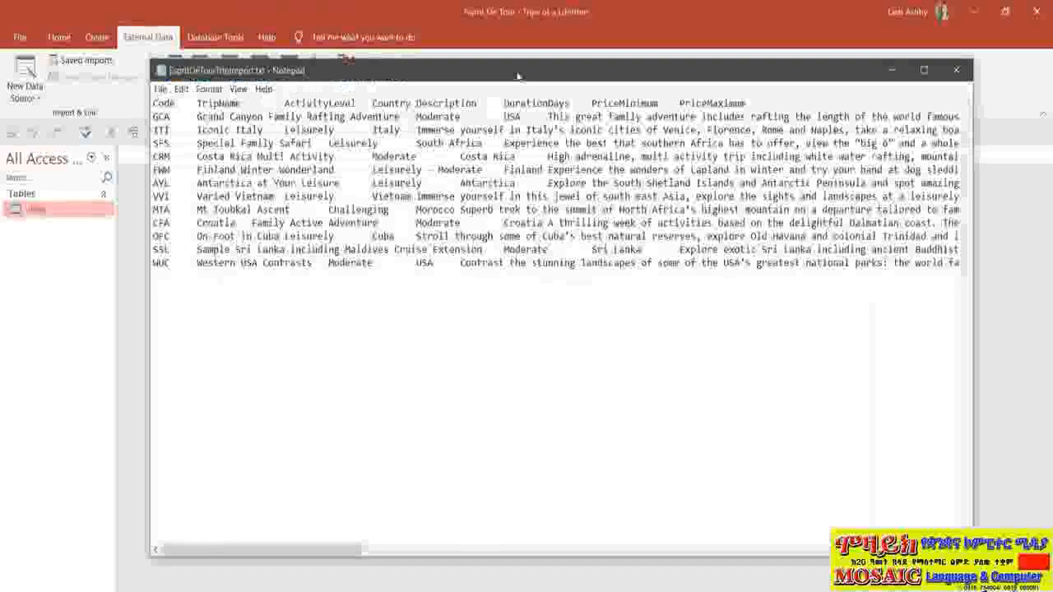
Examine the layout of the trip import text file in Notepad and close it.
left_click_drag(517, 73, 510, 72)
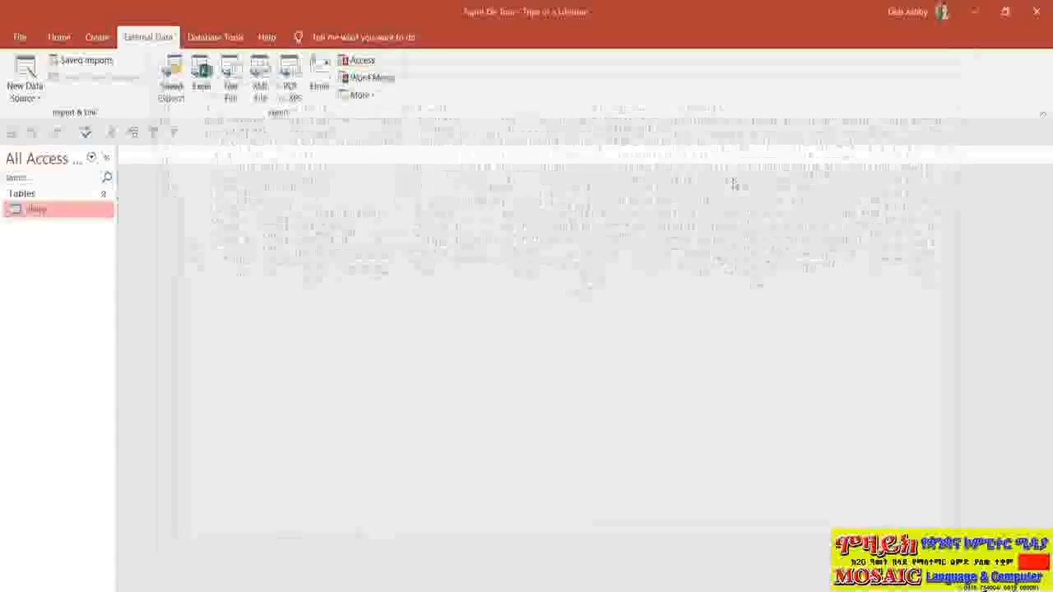
left_click(952, 70)
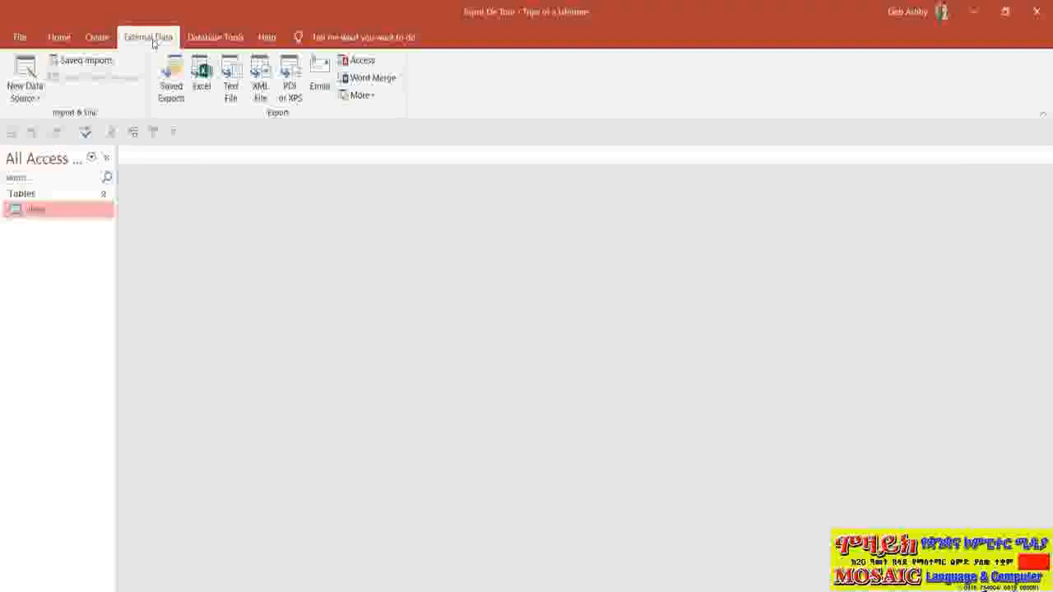
Start a text file import with EspritDeTourTripImport.txt from the Access 2019 Course Files folder as the source.
left_click(27, 95)
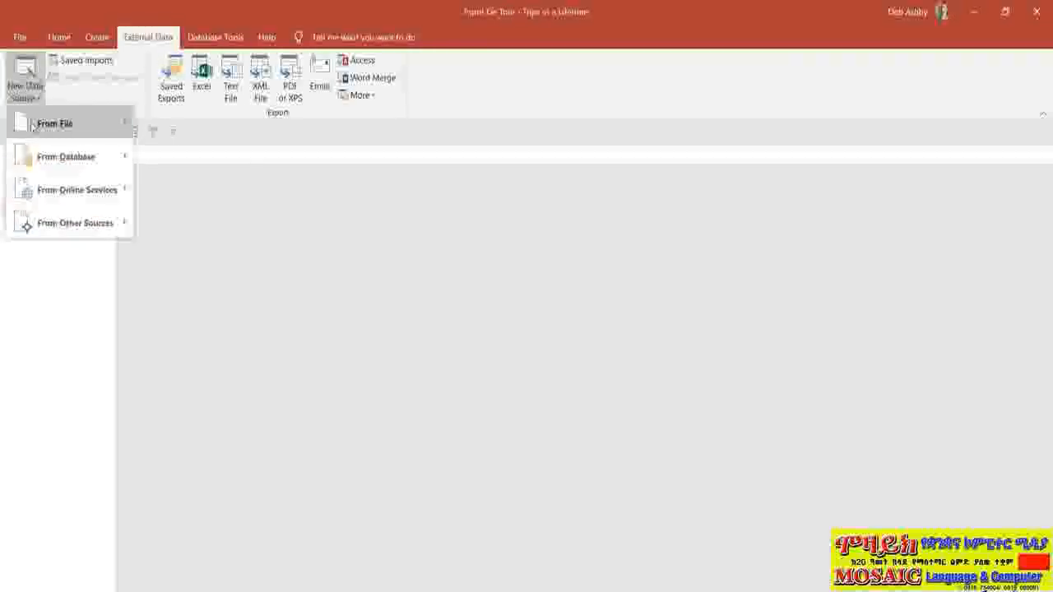
mouse_move(37, 124)
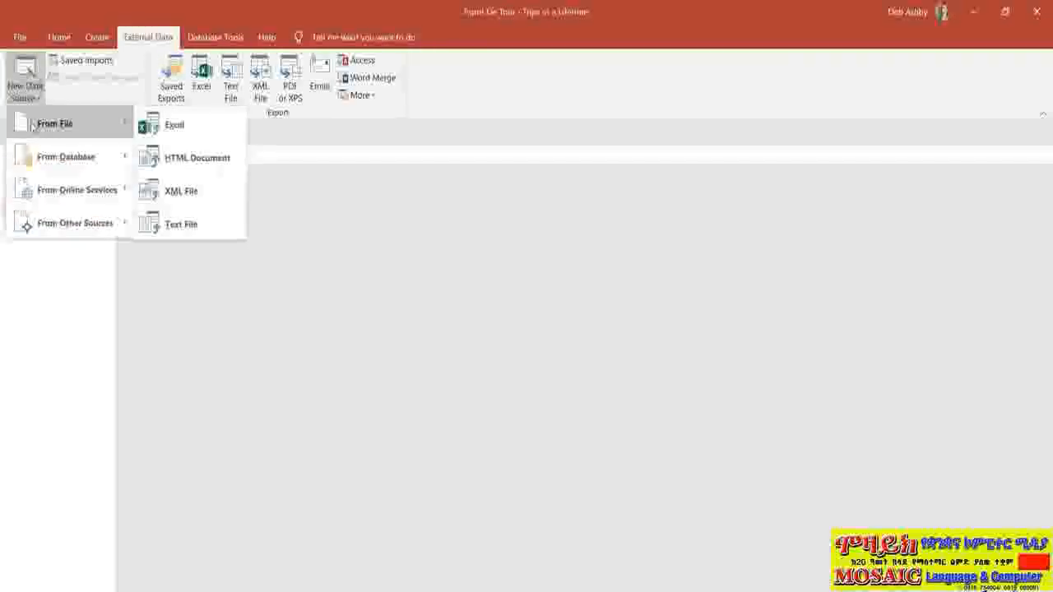
left_click(232, 238)
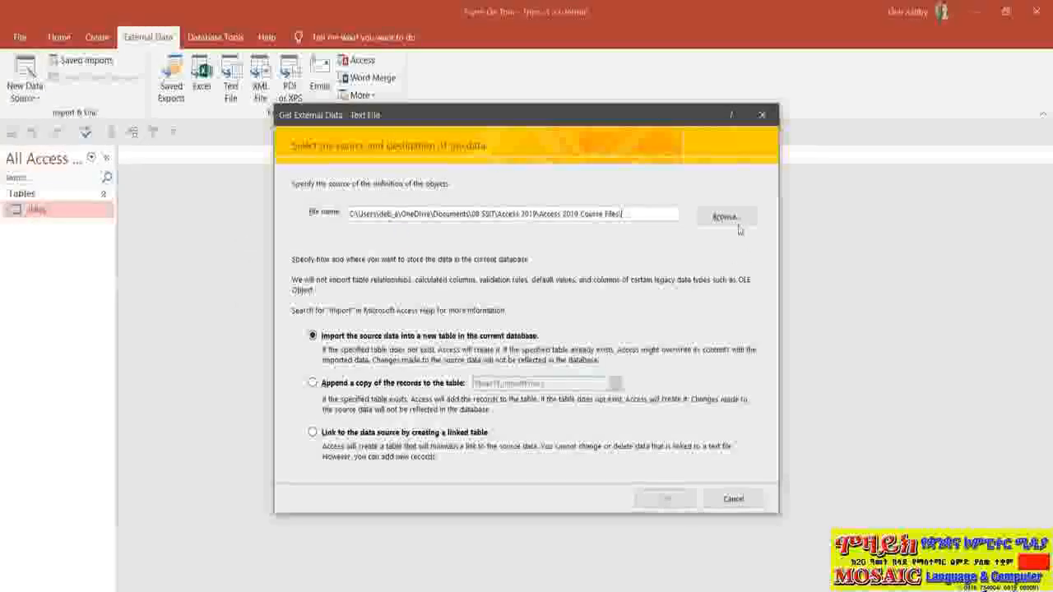
left_click(728, 219)
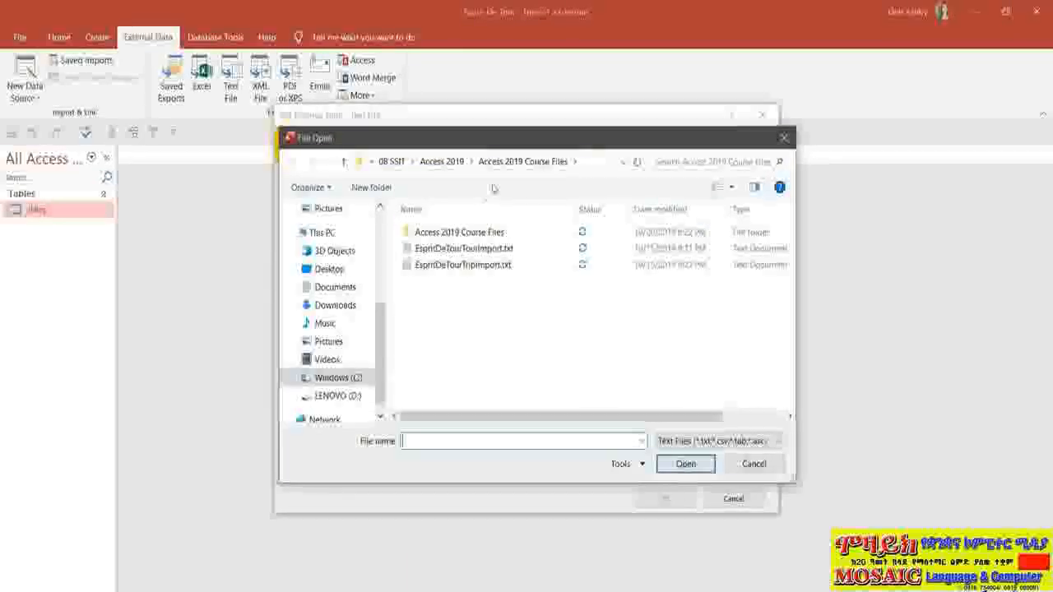
left_click(443, 267)
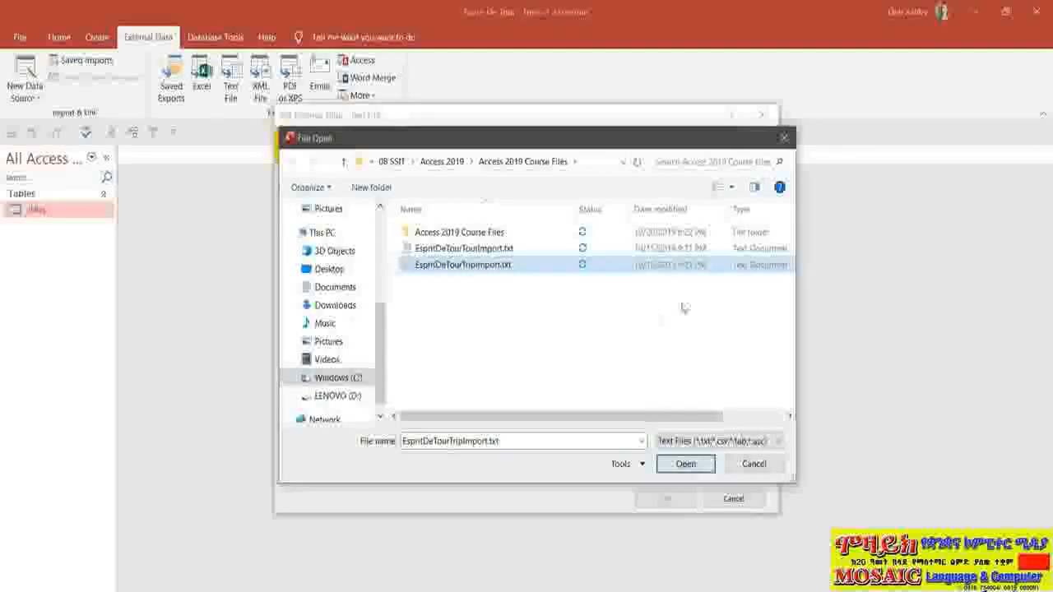
left_click(695, 464)
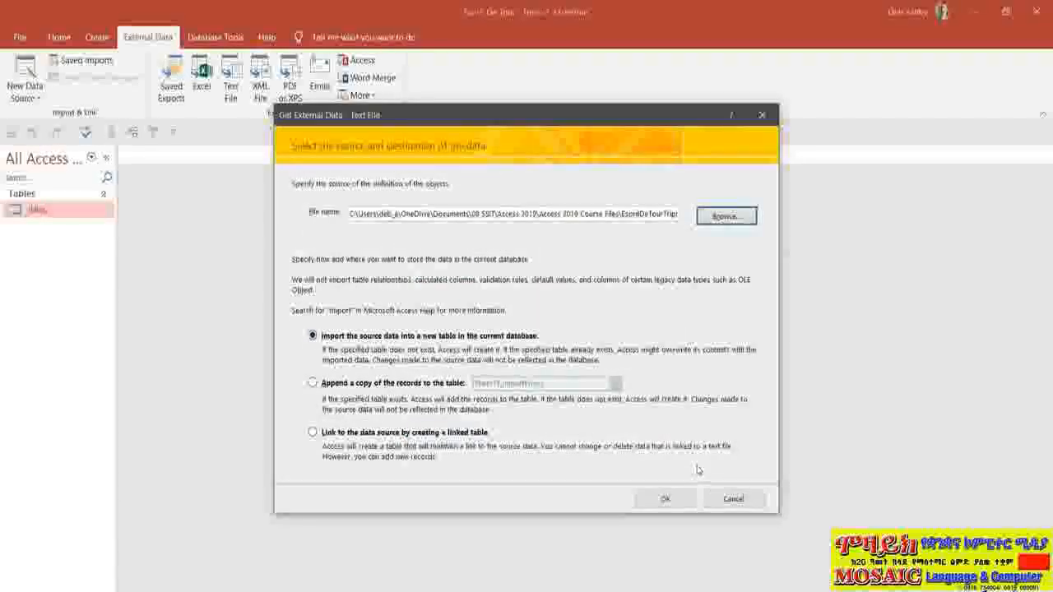
Set the text import to append a copy of the records to tbltrip and proceed to the Import Text Wizard.
left_click(313, 384)
left_click(599, 385)
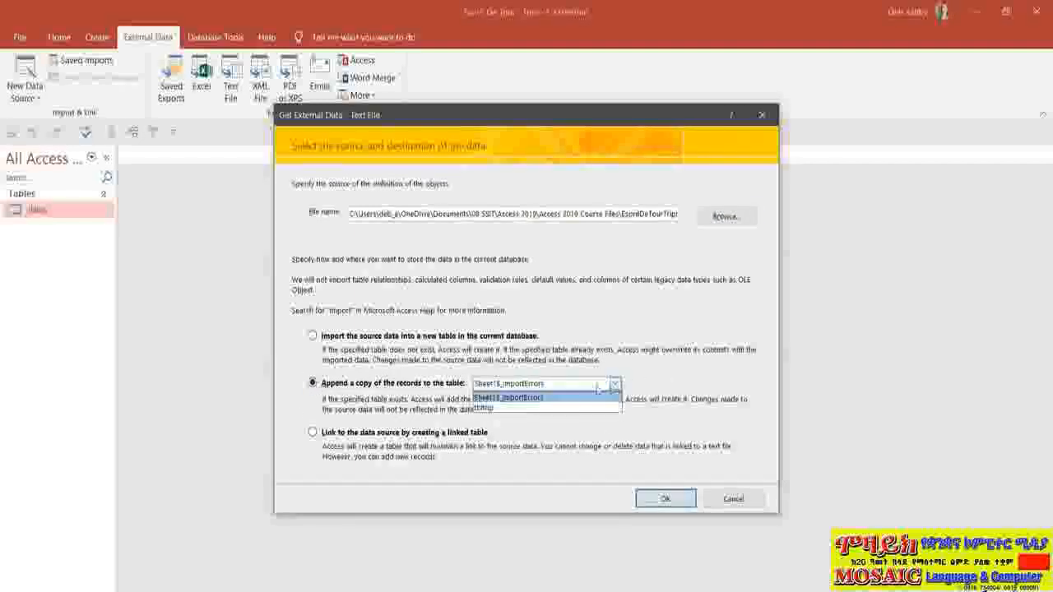
left_click(544, 408)
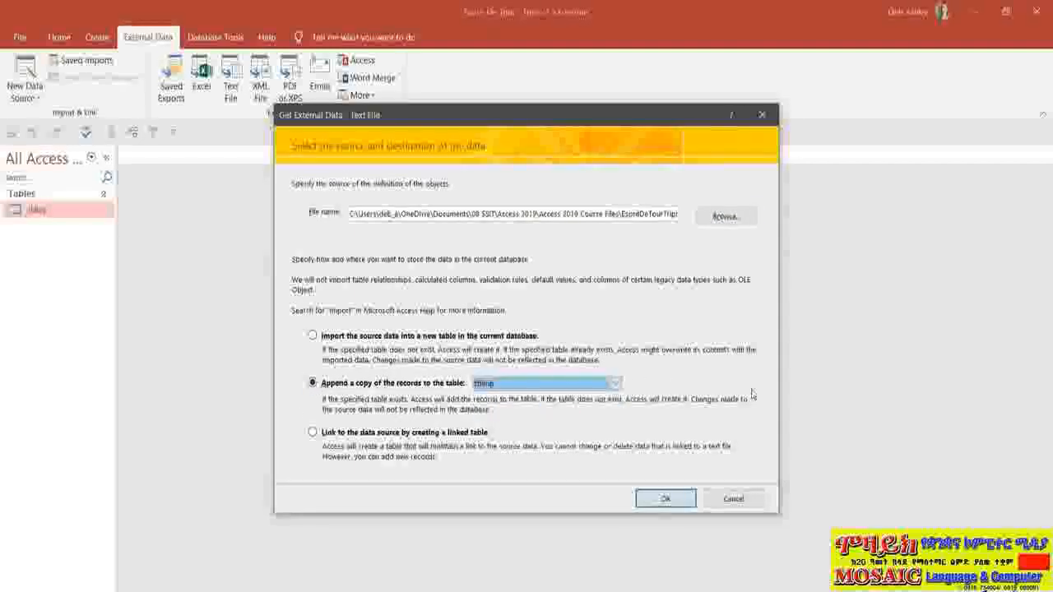
left_click(674, 499)
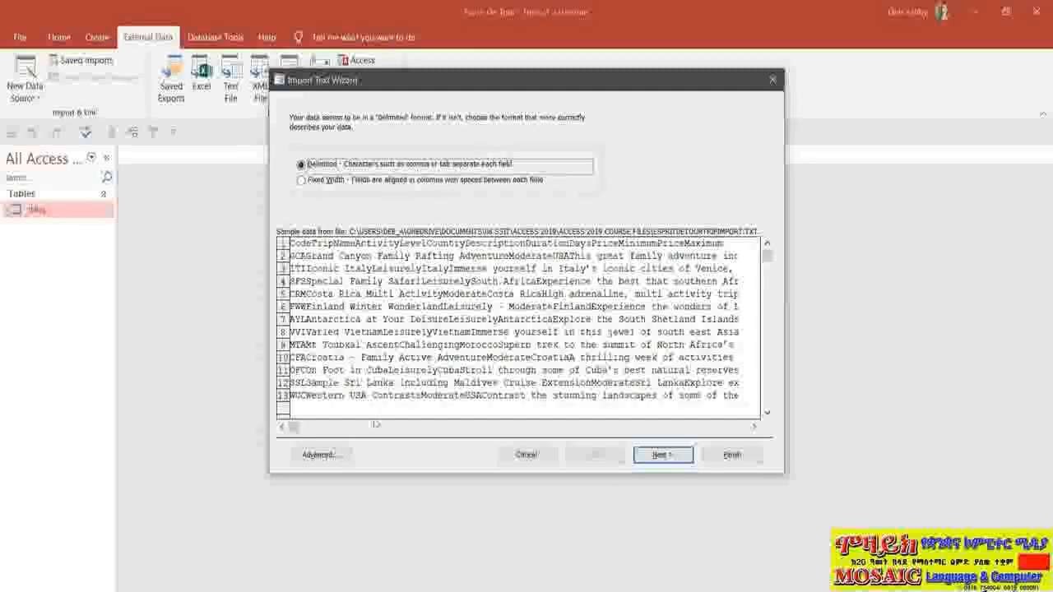
Keep the Delimited format with Tab as the delimiter, preview all columns, and mark the first row as containing field names.
left_click(294, 427)
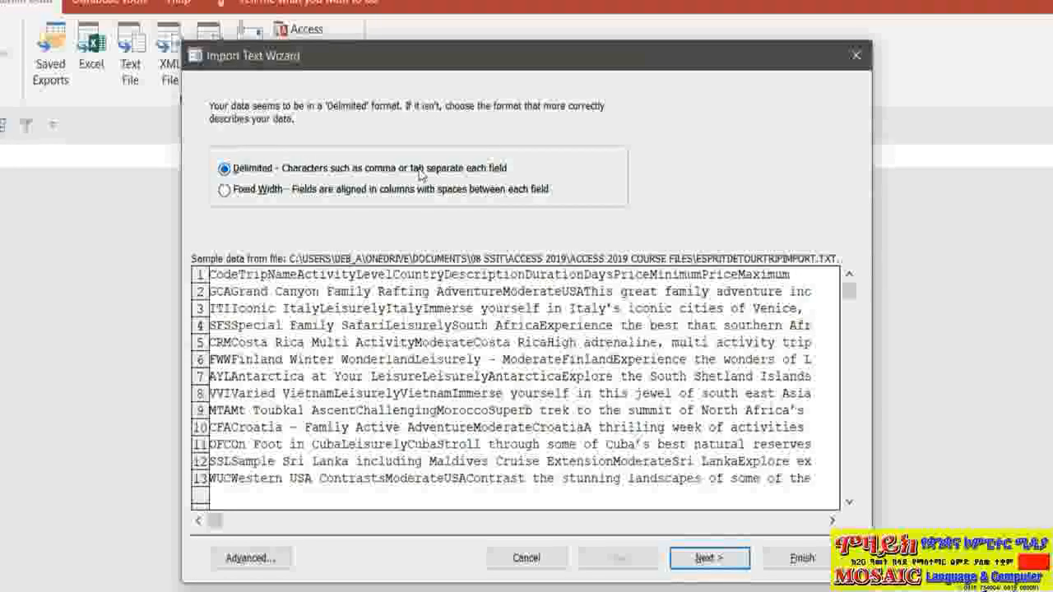
left_click(711, 565)
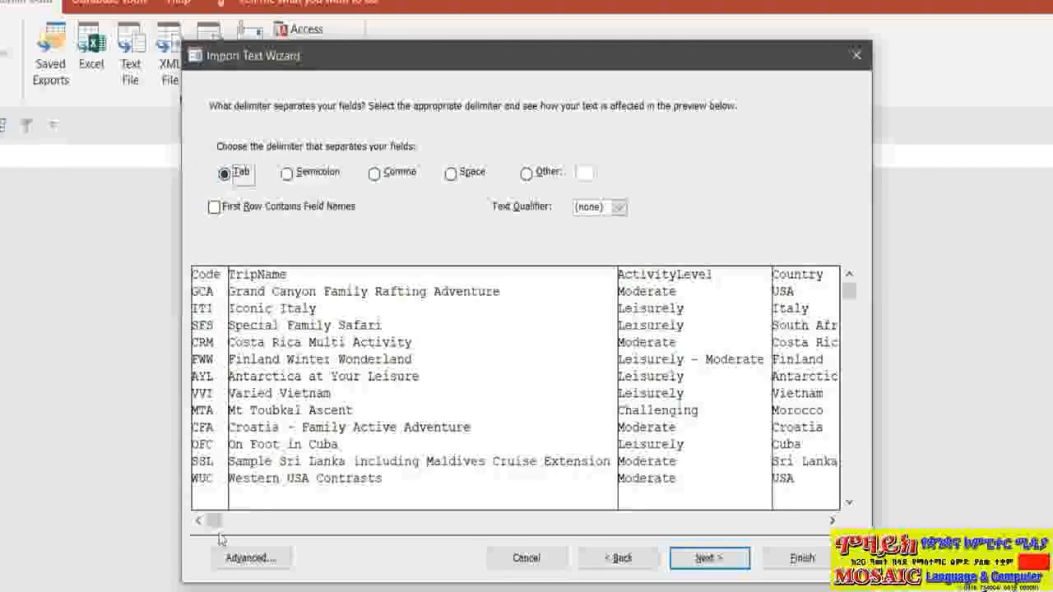
left_click_drag(213, 520, 385, 521)
left_click(567, 521)
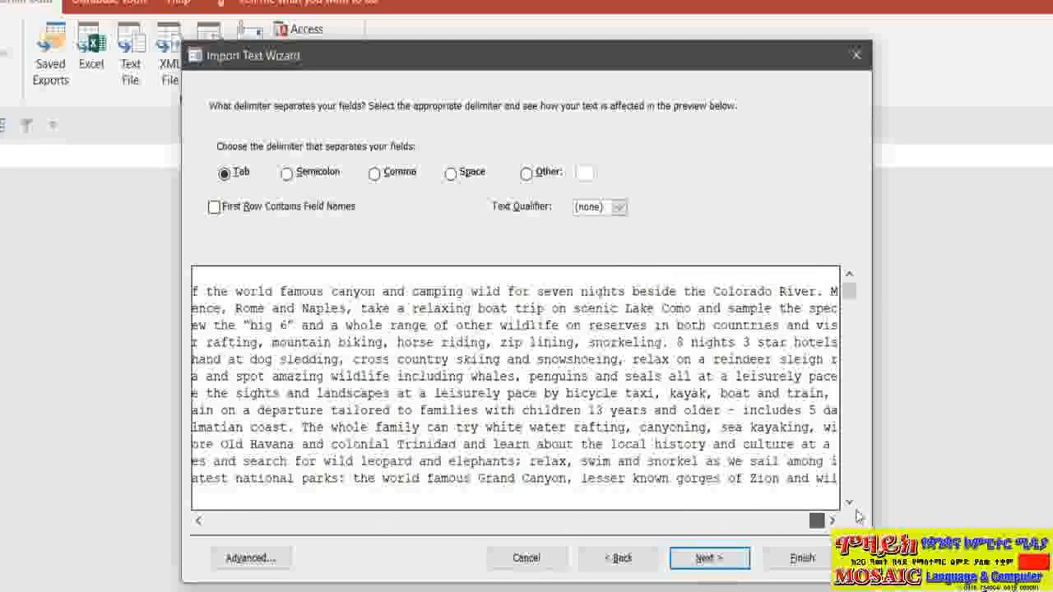
double_click(617, 526)
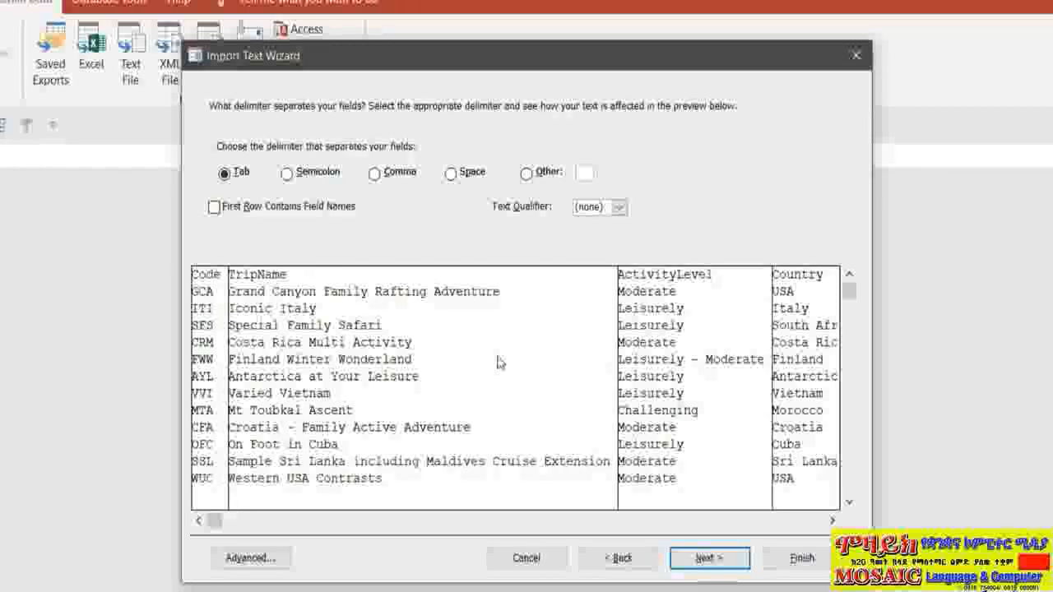
left_click(213, 208)
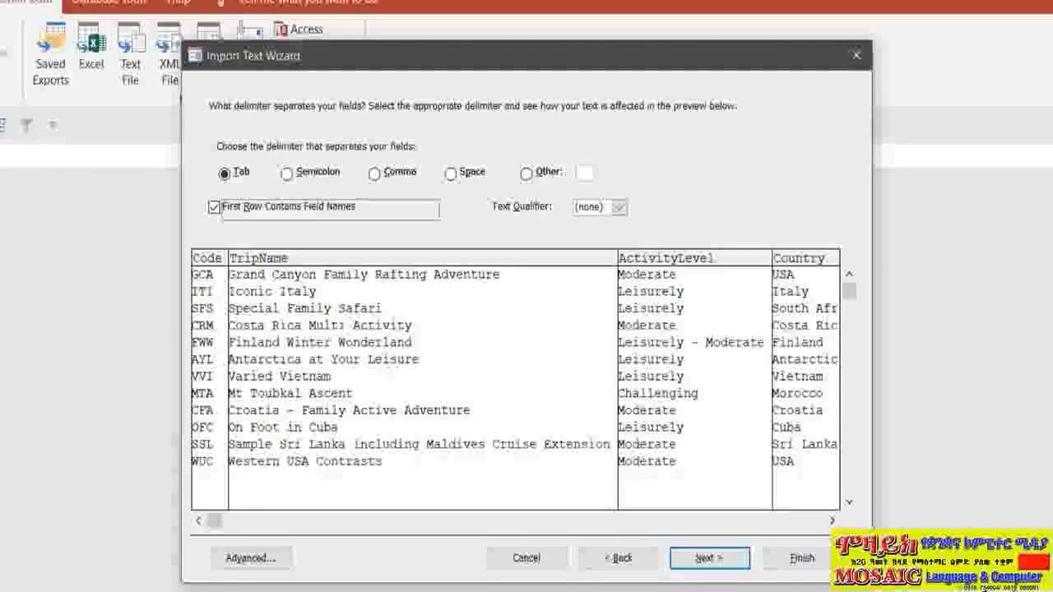
Finish the text import into tbltrip without table analysis and without saving the import steps.
left_click(727, 565)
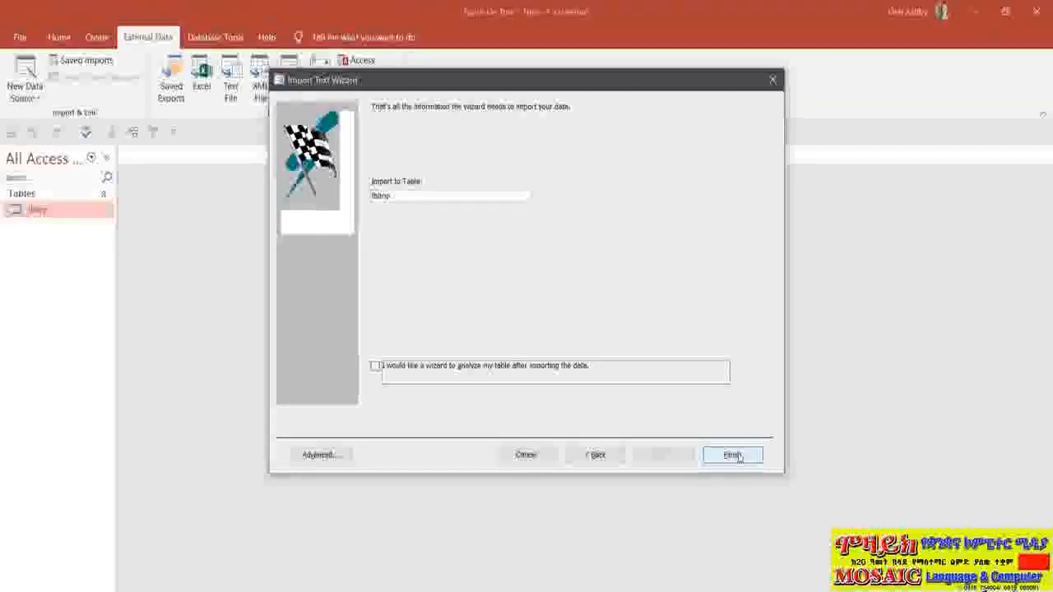
left_click(738, 457)
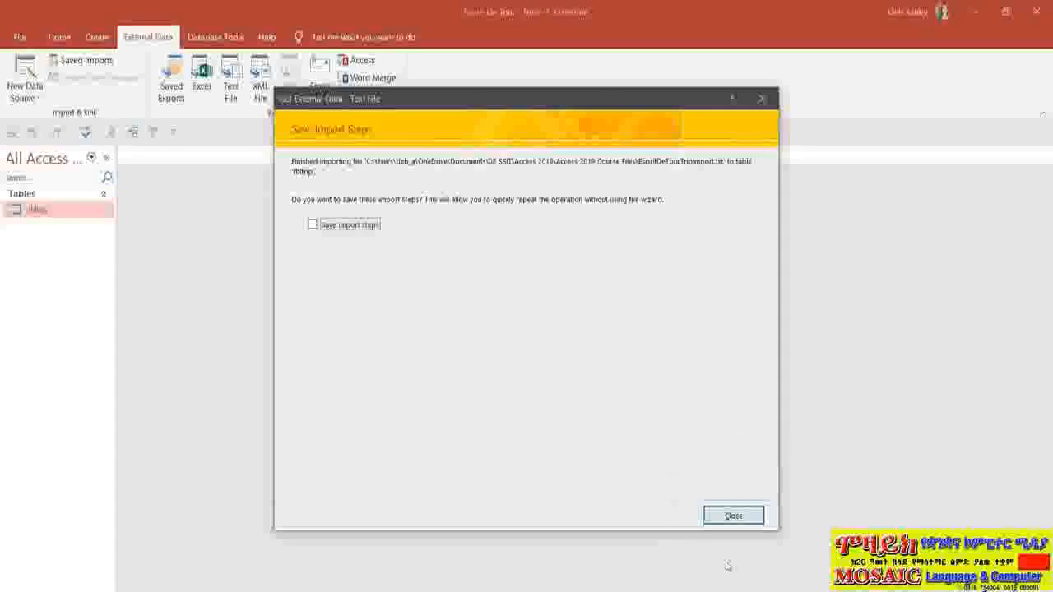
left_click(730, 516)
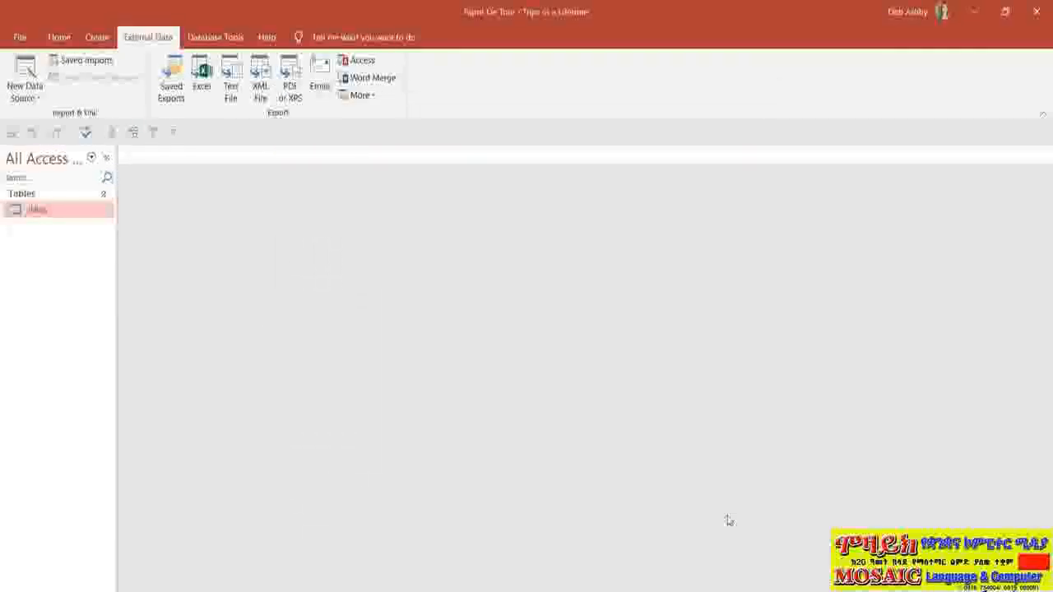
Open the tbltrip table in Datasheet view and widen its Description column.
double_click(44, 212)
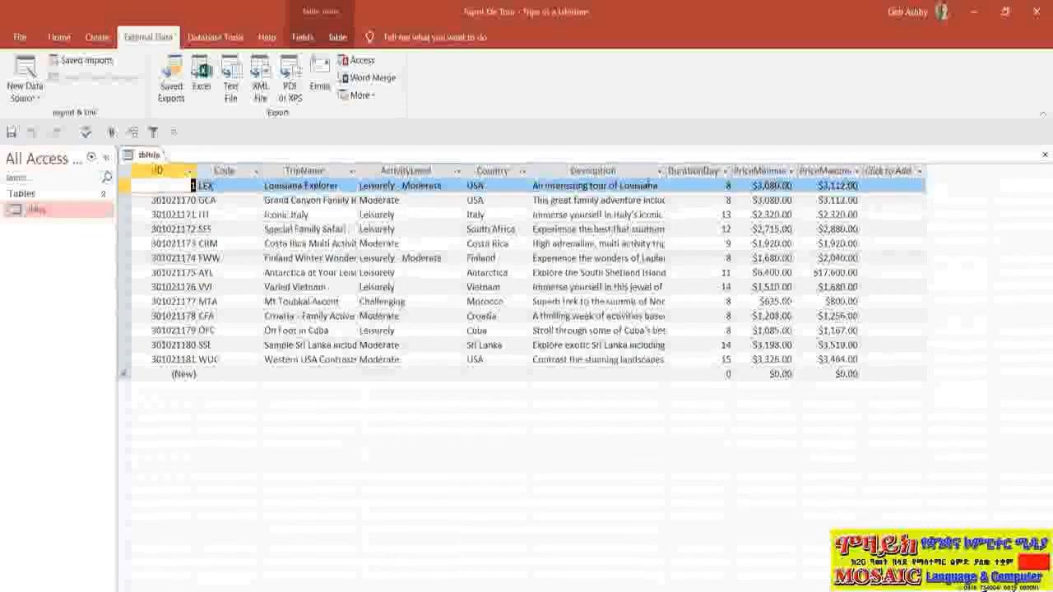
left_click_drag(666, 171, 744, 171)
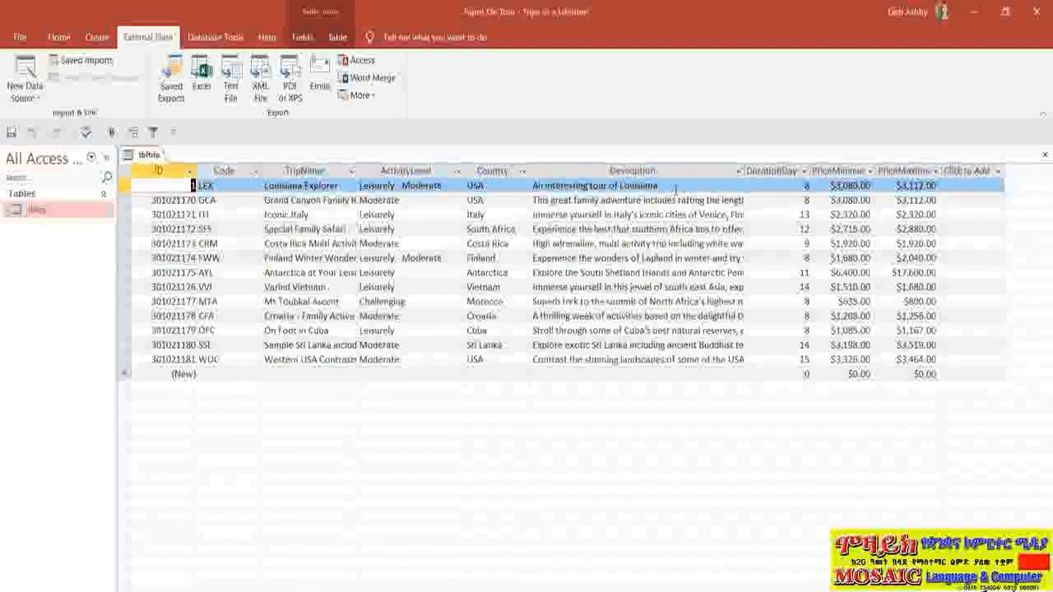